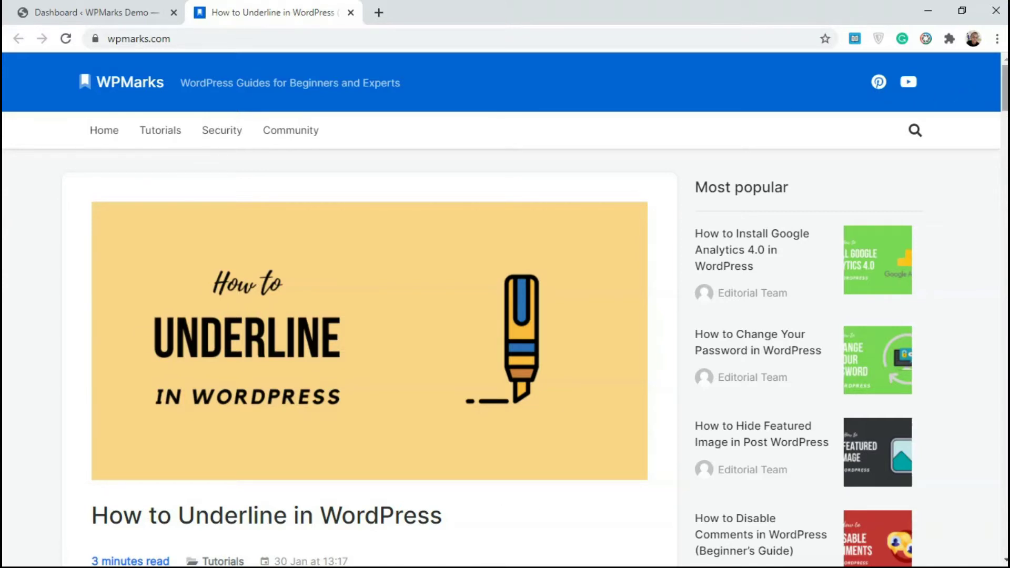
Step: Search the plugin directory for TinyMCE from Plugins > Add New on the dashboard
scroll(360, 345, down, 1)
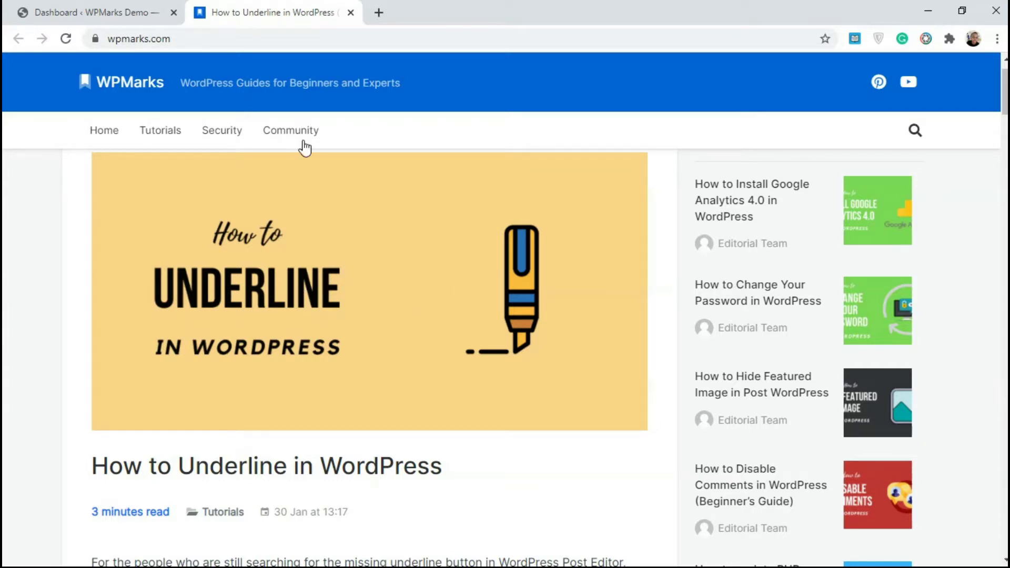
click(85, 8)
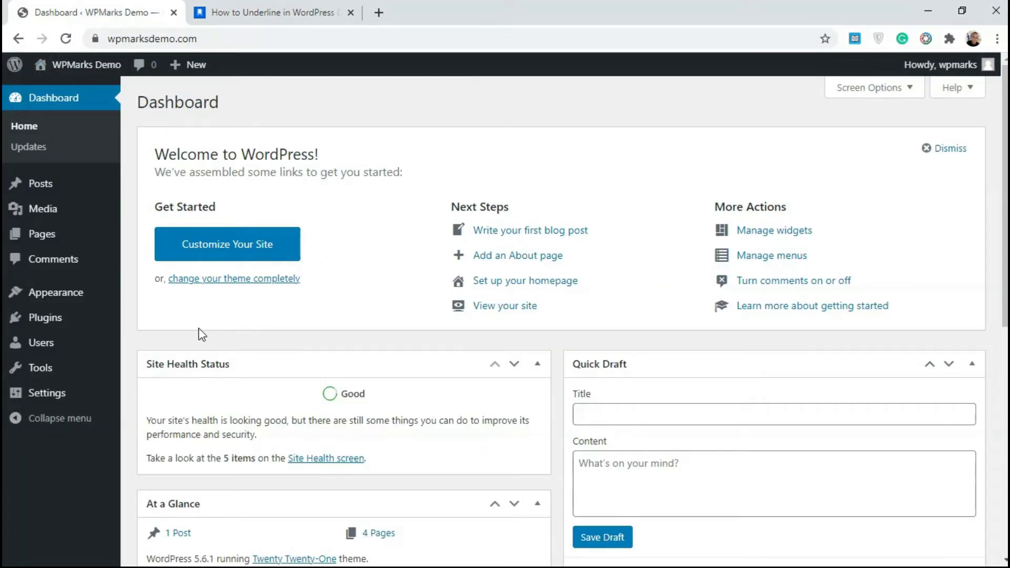
mouse_move(55, 317)
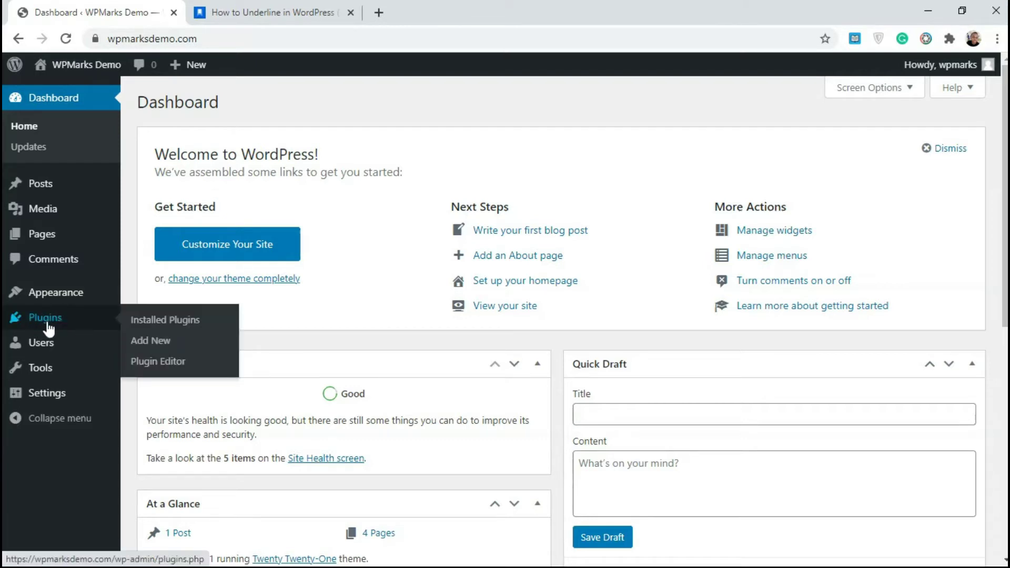
click(160, 342)
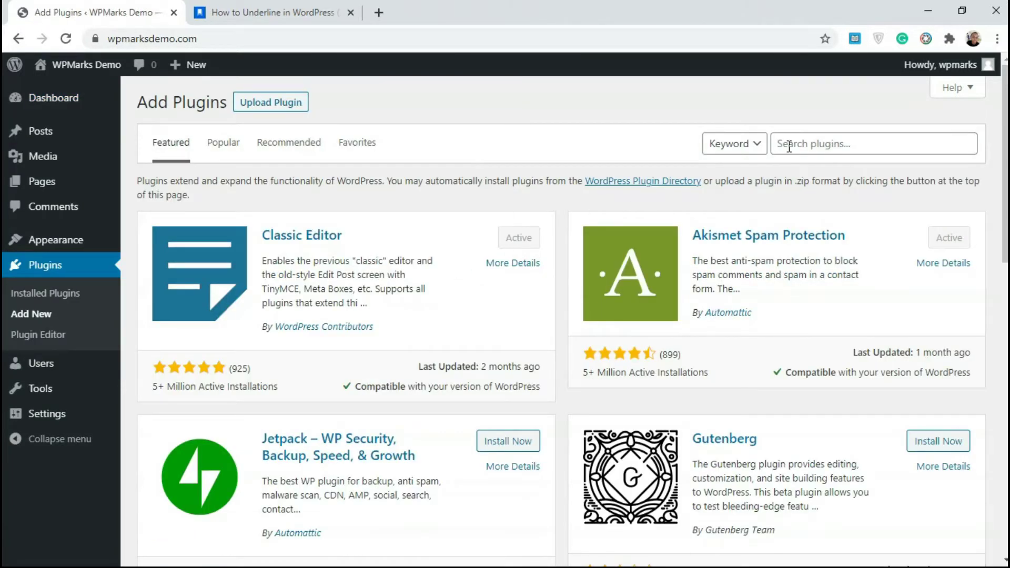
click(788, 146)
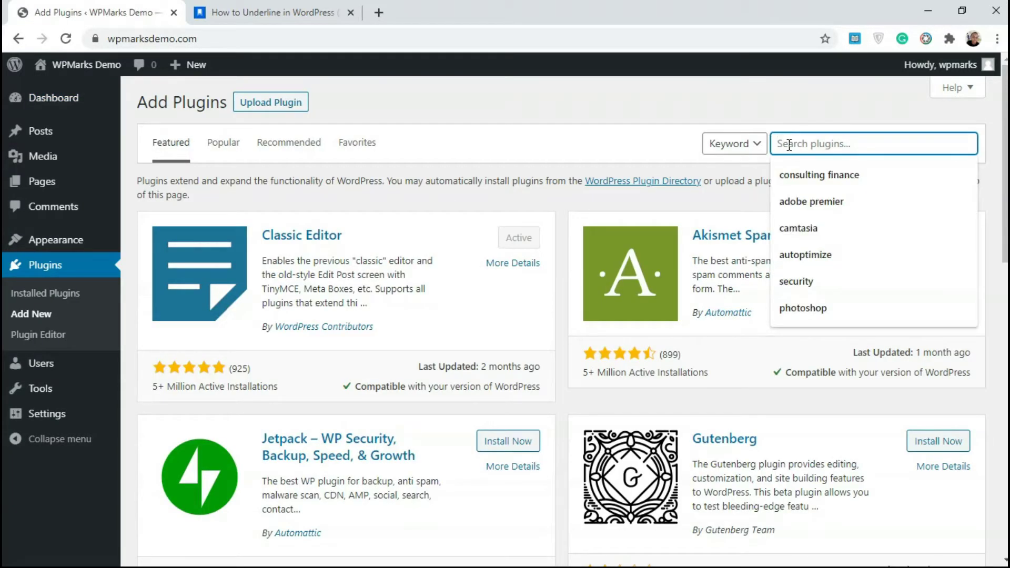
text(TinyMCE)
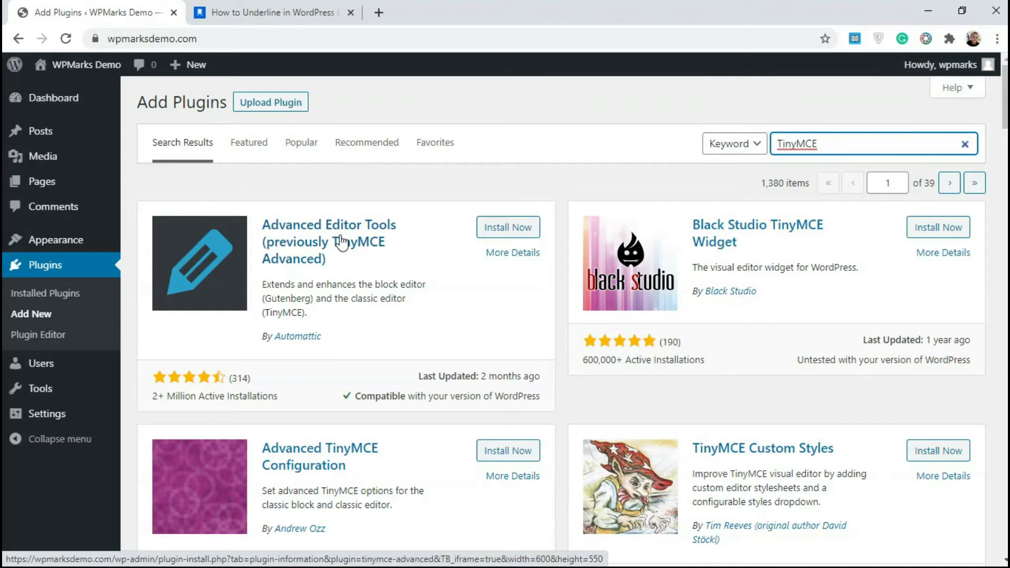
Step: Install and activate Advanced Editor Tools, then view its settings page
click(499, 230)
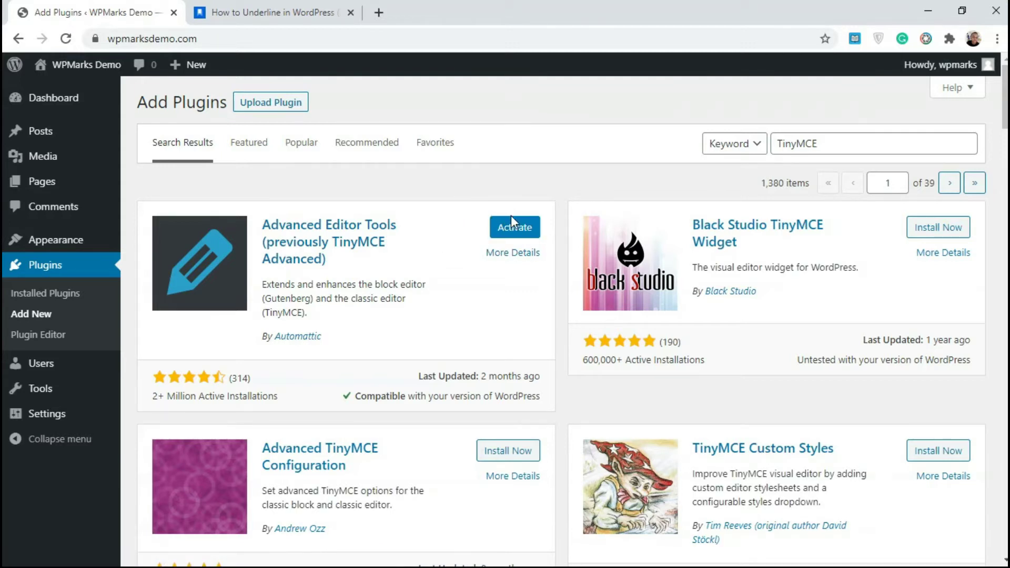
click(519, 228)
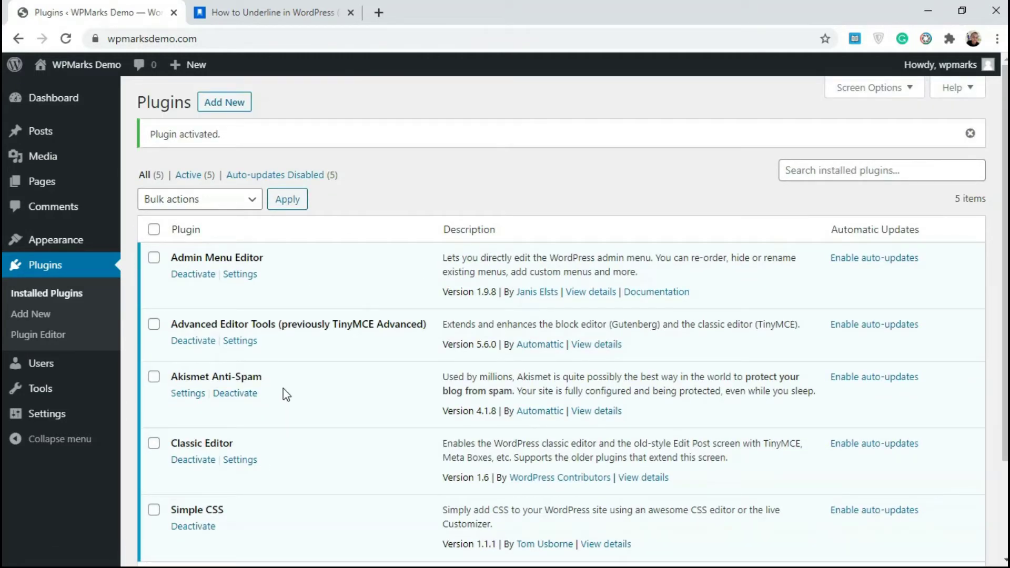
mouse_move(79, 413)
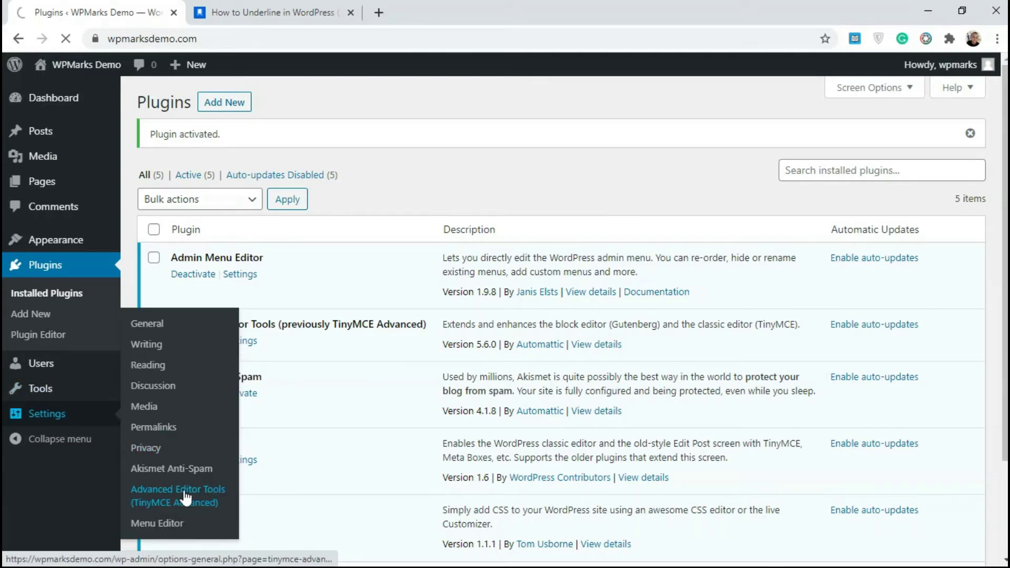
click(184, 501)
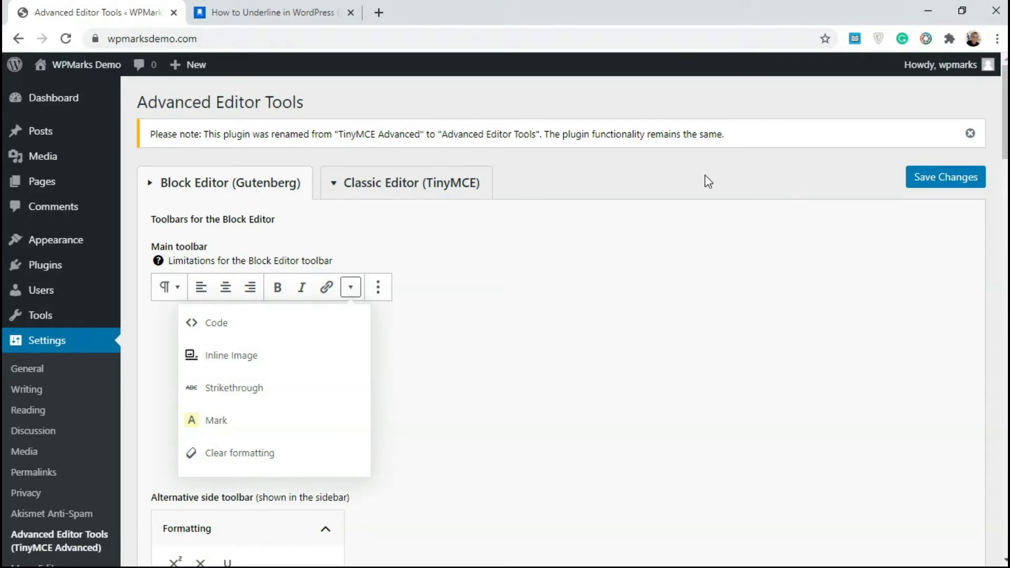
Step: Move Underline into the block toolbar's extra formatting options and save the settings
scroll(328, 141, down, 1)
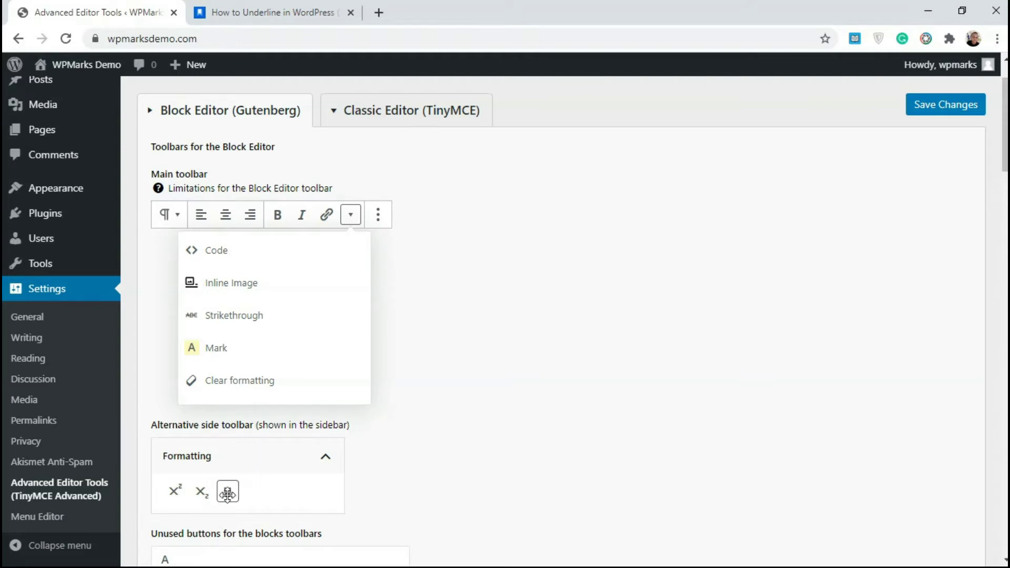
drag(226, 494, 229, 378)
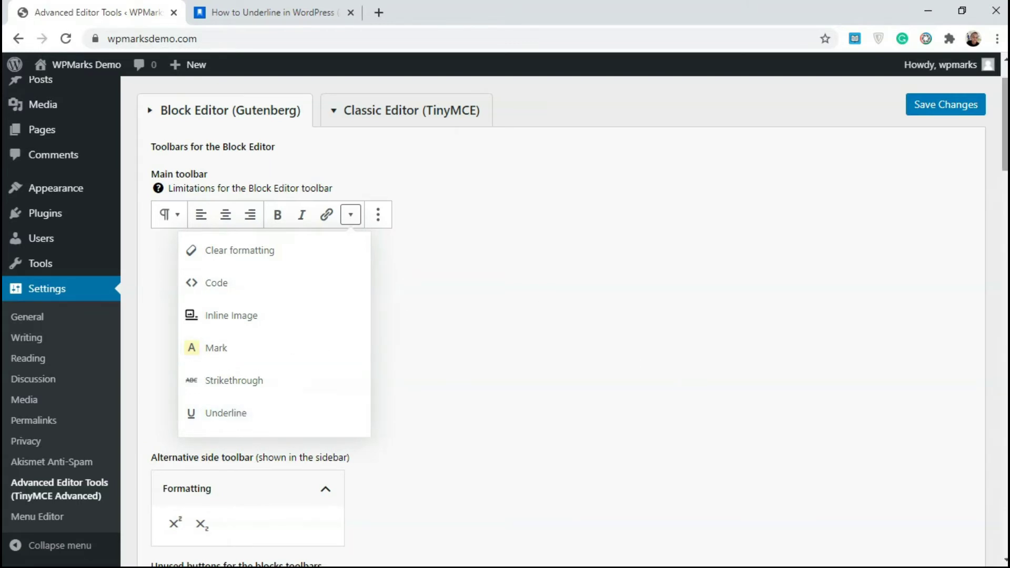
click(970, 105)
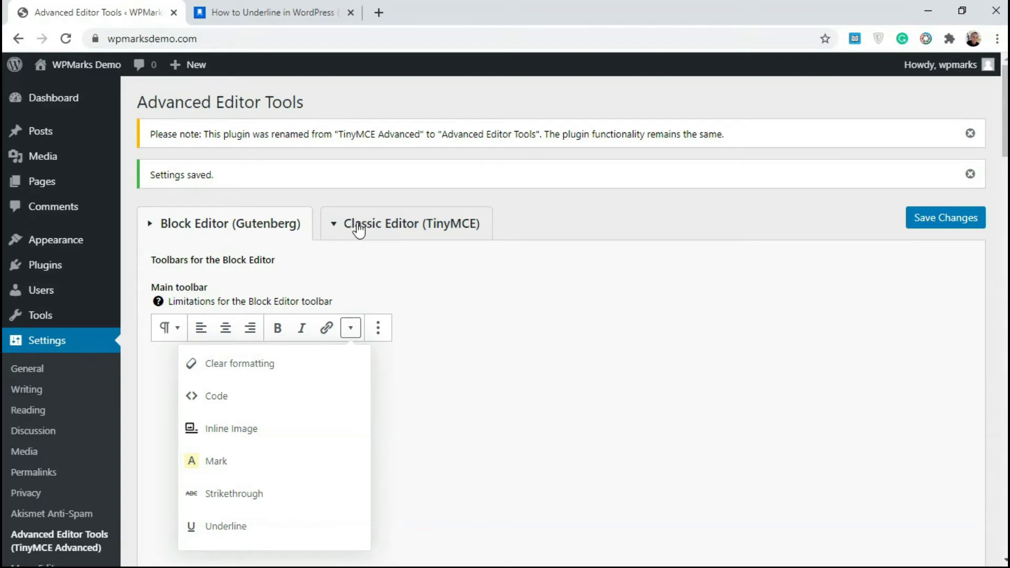
Step: On the Classic Editor tab, place Underline after Italic in the first row and save
click(393, 226)
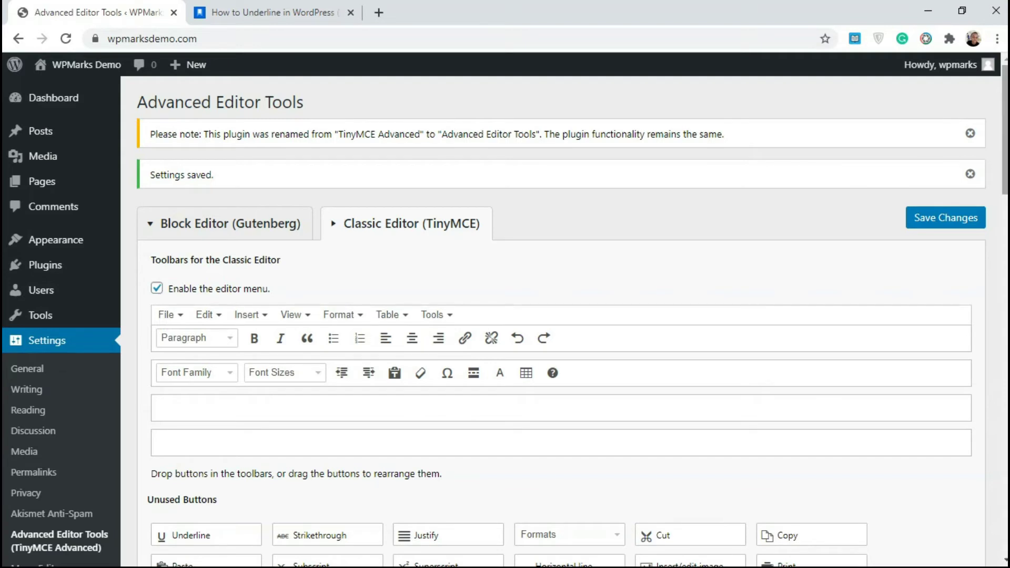
drag(1005, 131, 1005, 155)
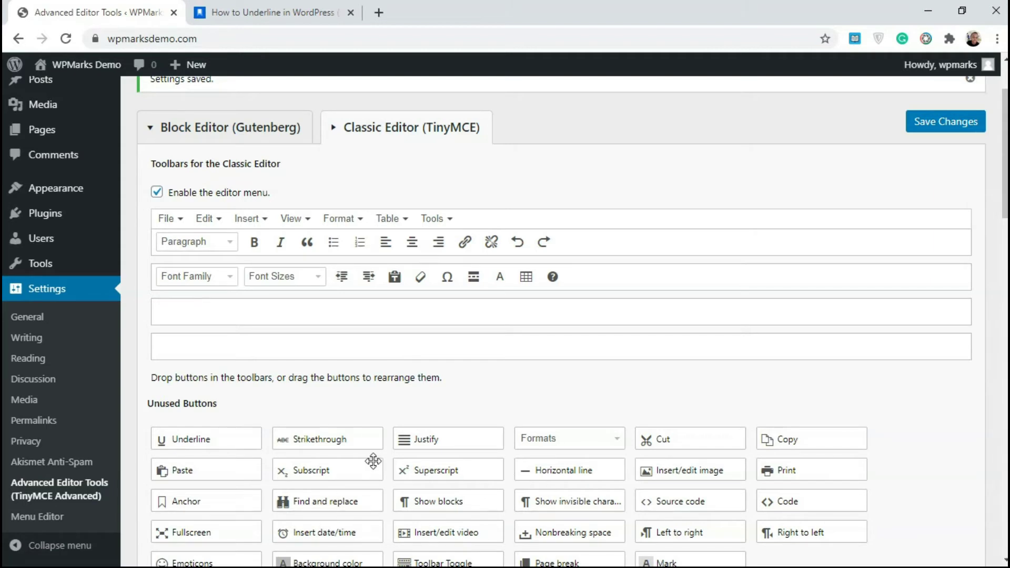
scroll(580, 457, down, 2)
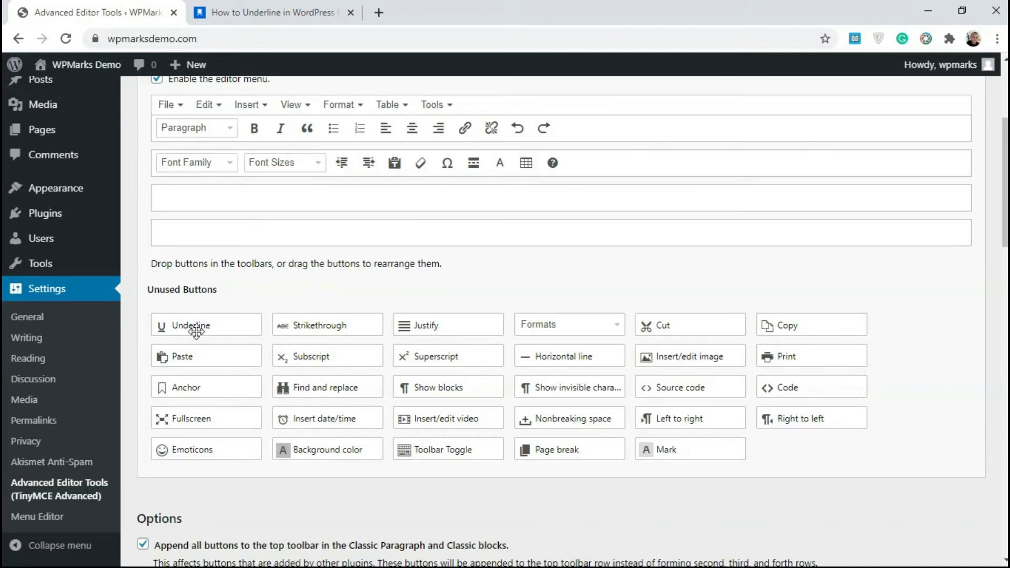
drag(198, 329, 373, 126)
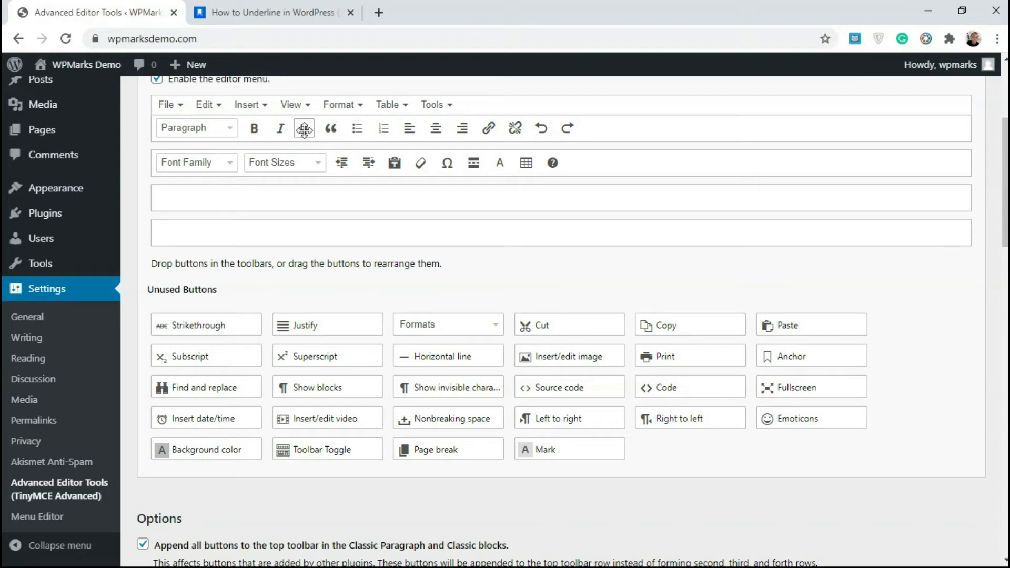
drag(308, 128, 362, 199)
scroll(1003, 211, down, 2)
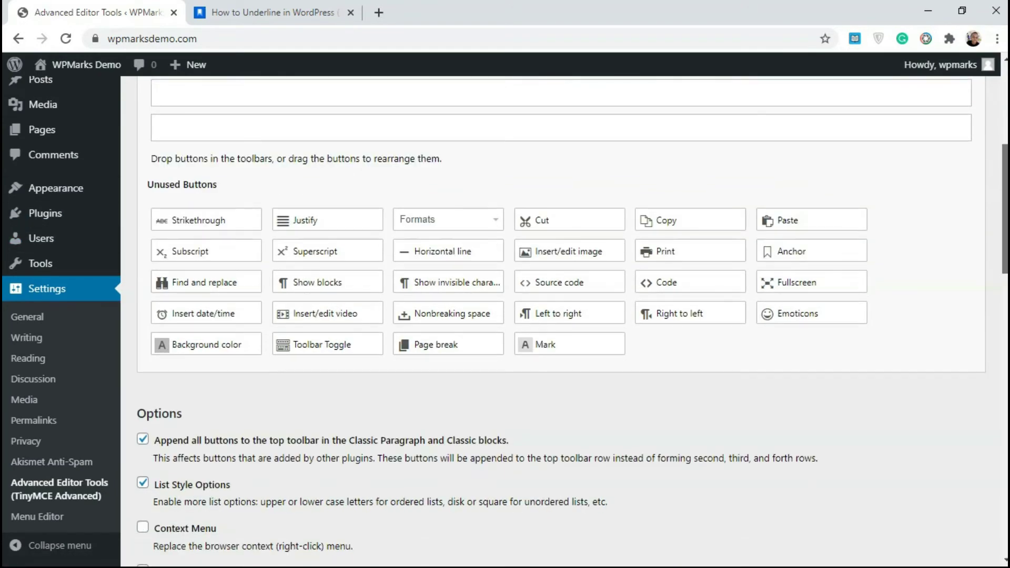
scroll(926, 273, up, 6)
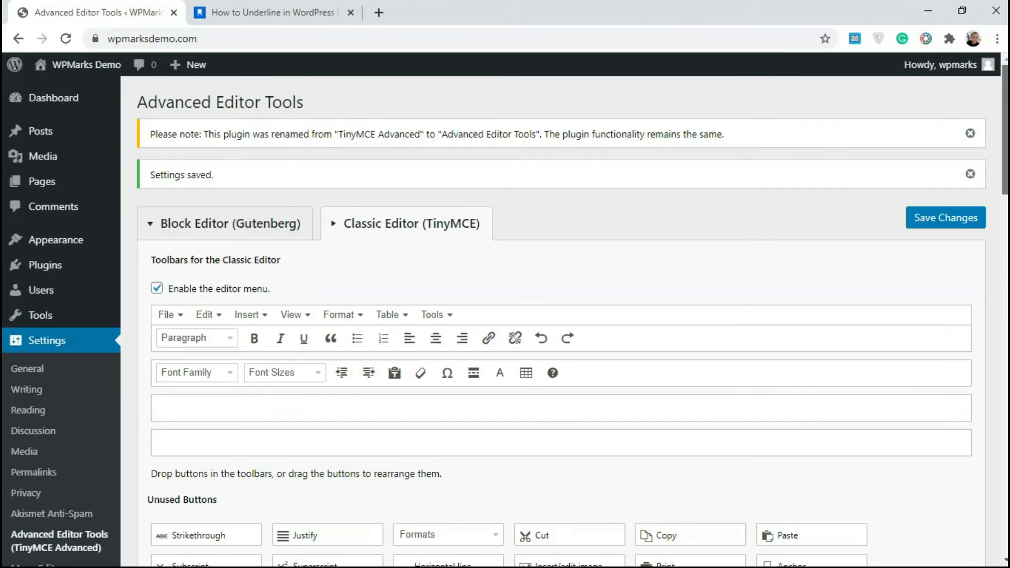
click(949, 227)
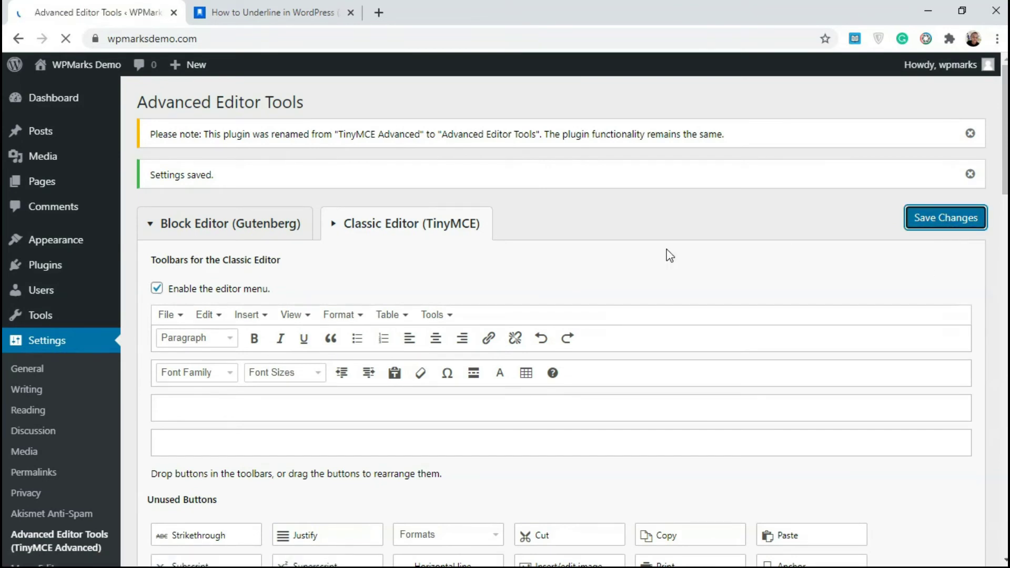
mouse_move(40, 131)
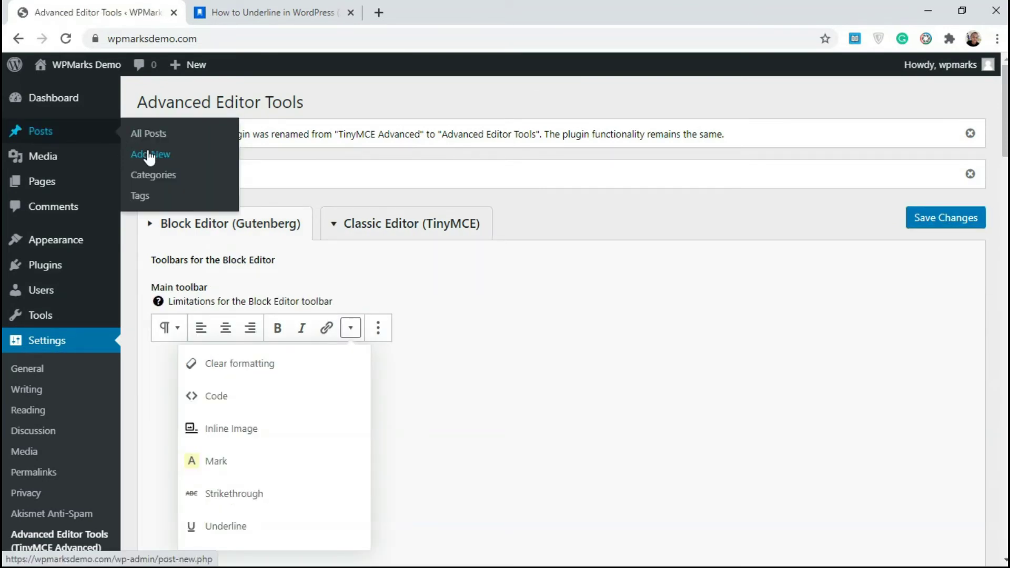
Step: Start a new post in a separate tab and type 'bjnjnknknlkmkmk' in the body
right_click(149, 156)
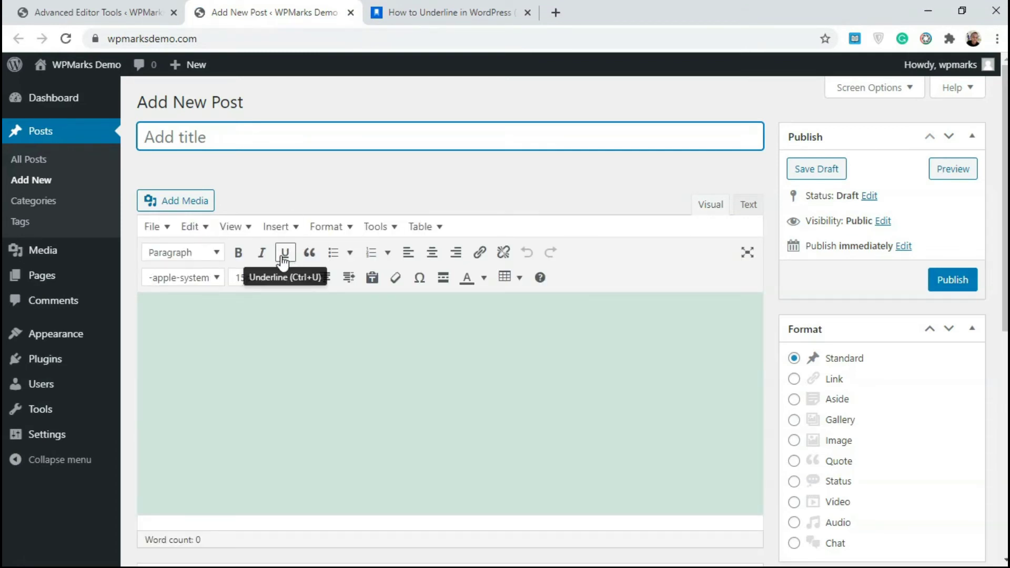
click(281, 327)
text(bjnjnkn)
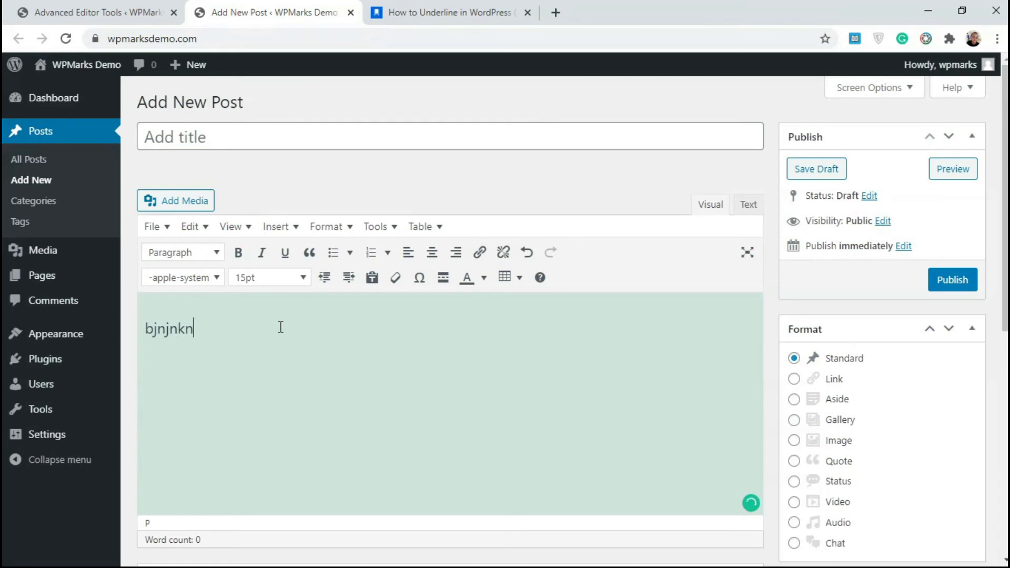
text(knlkmkmk)
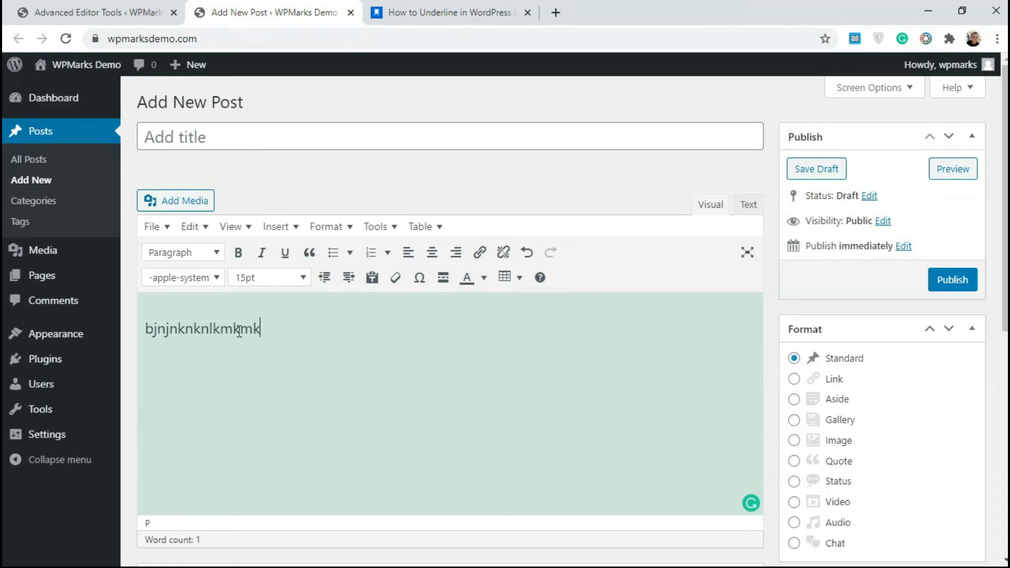
Step: Underline the typed test word with the classic toolbar's U button
double_click(231, 329)
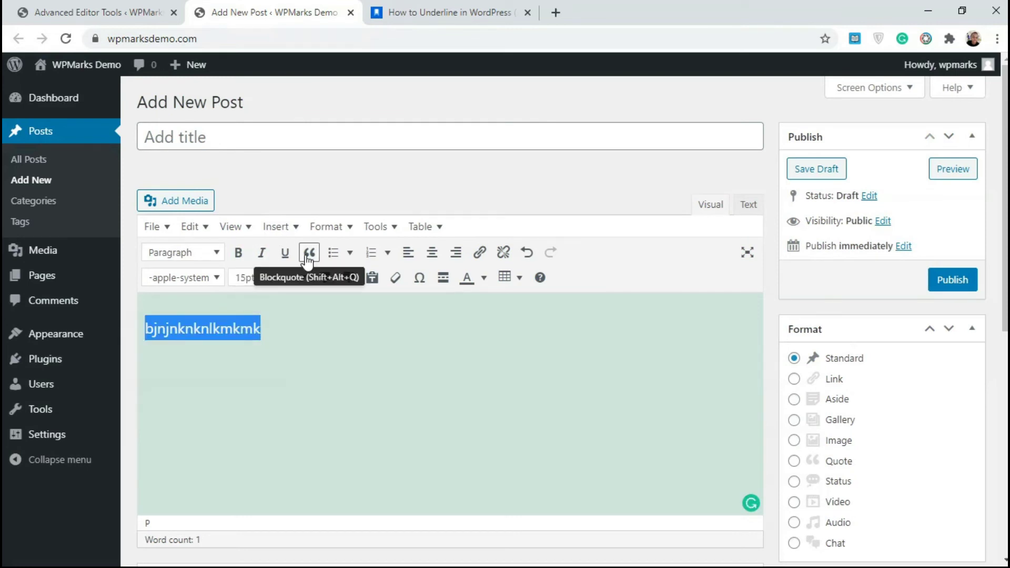
click(288, 257)
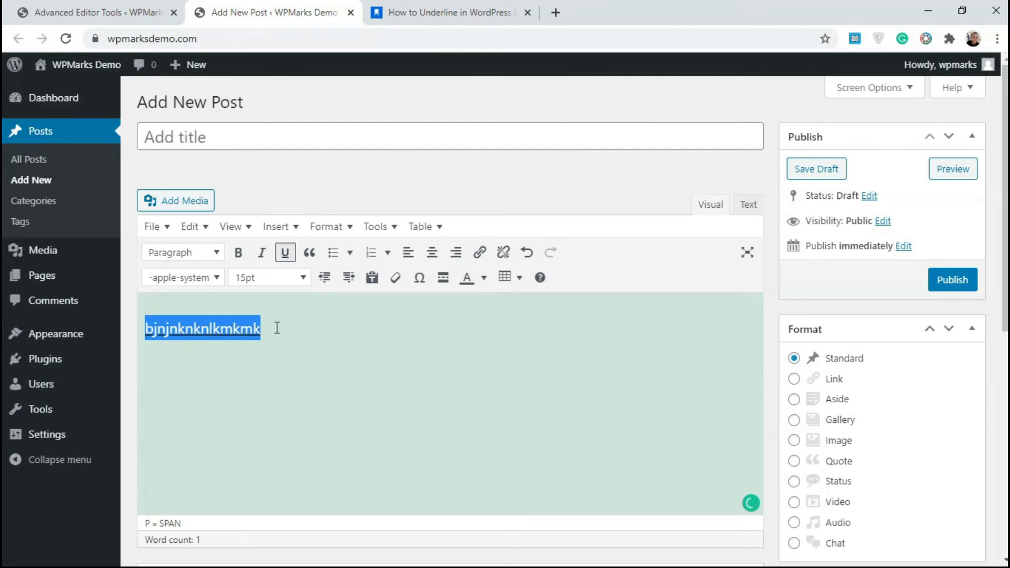
drag(243, 328, 220, 334)
click(252, 330)
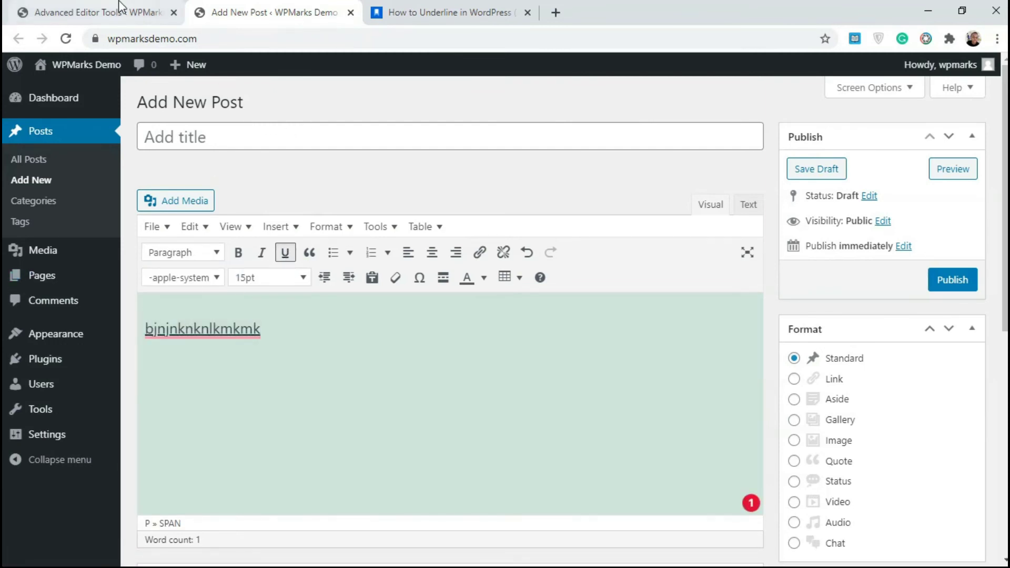
mouse_move(34, 68)
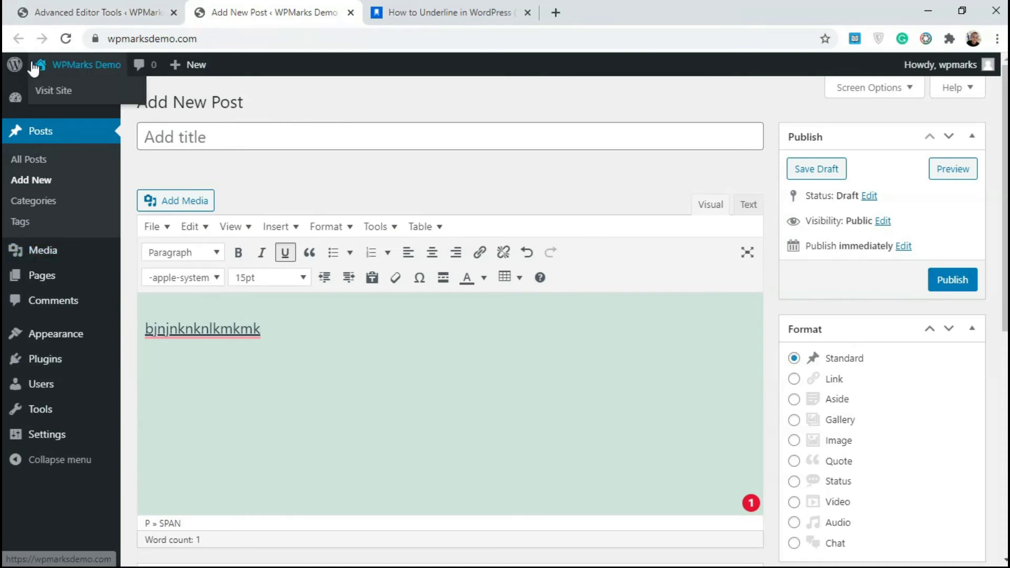
click(40, 10)
Step: Save Block editor as the default editor in Writing settings, then reload the new post
scroll(45, 450, down, 3)
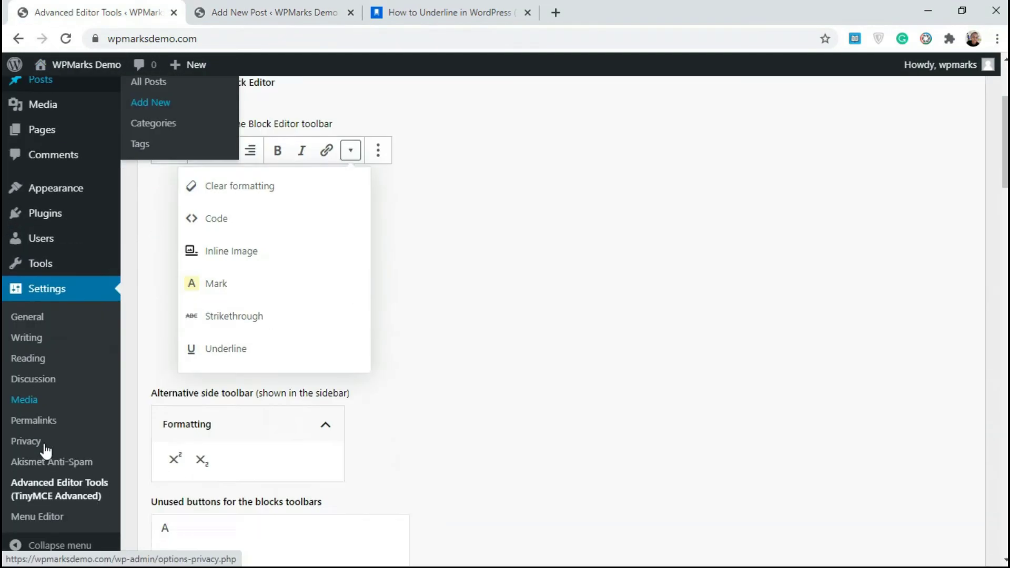
scroll(44, 450, down, 5)
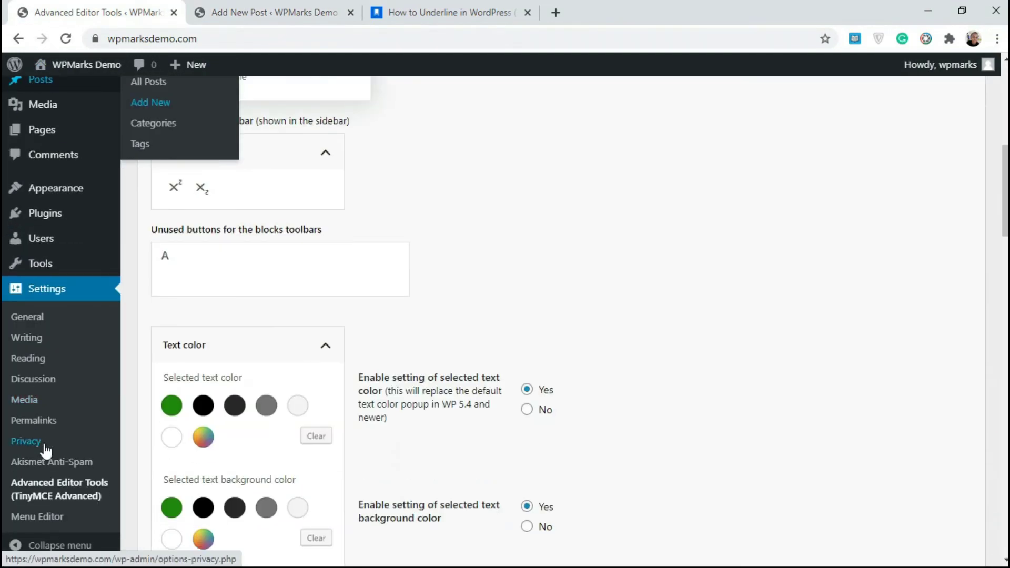
click(29, 339)
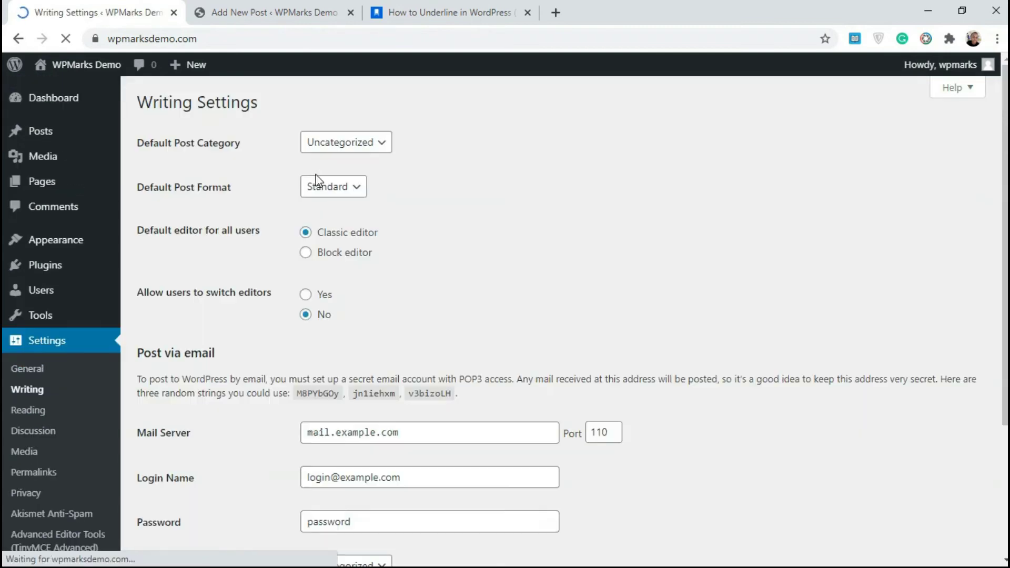
click(331, 253)
scroll(360, 493, down, 3)
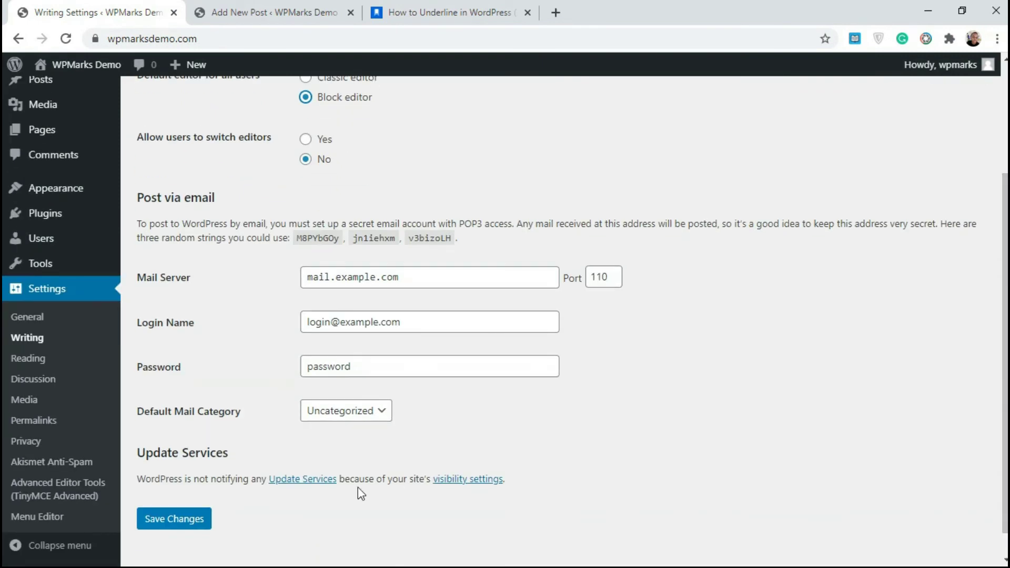
click(159, 518)
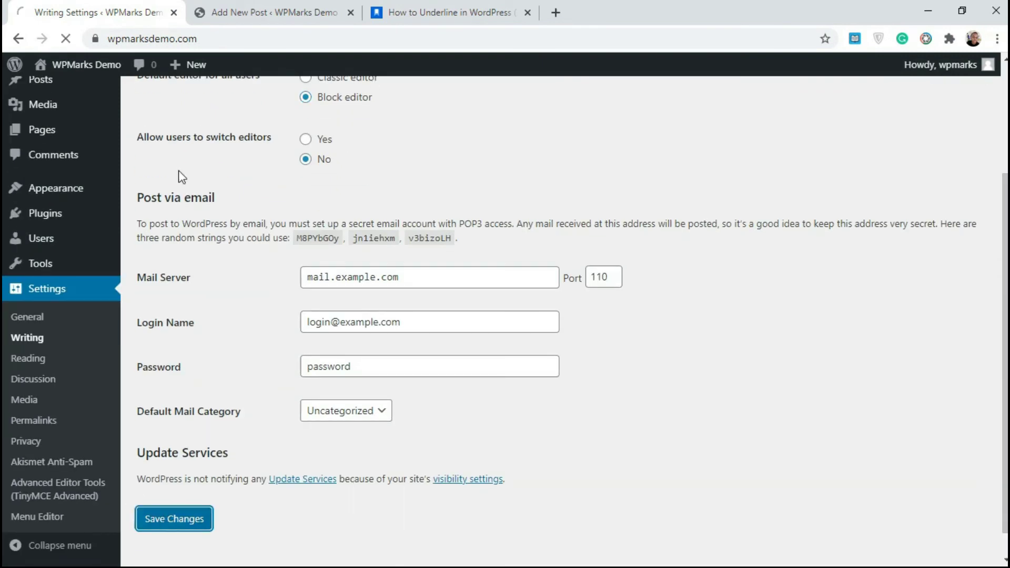
click(259, 7)
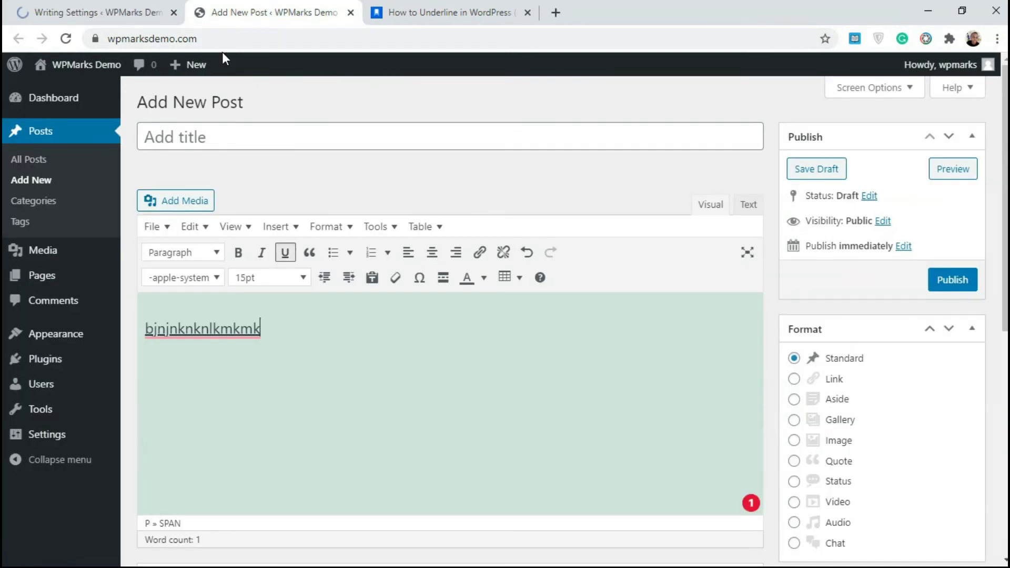
click(66, 38)
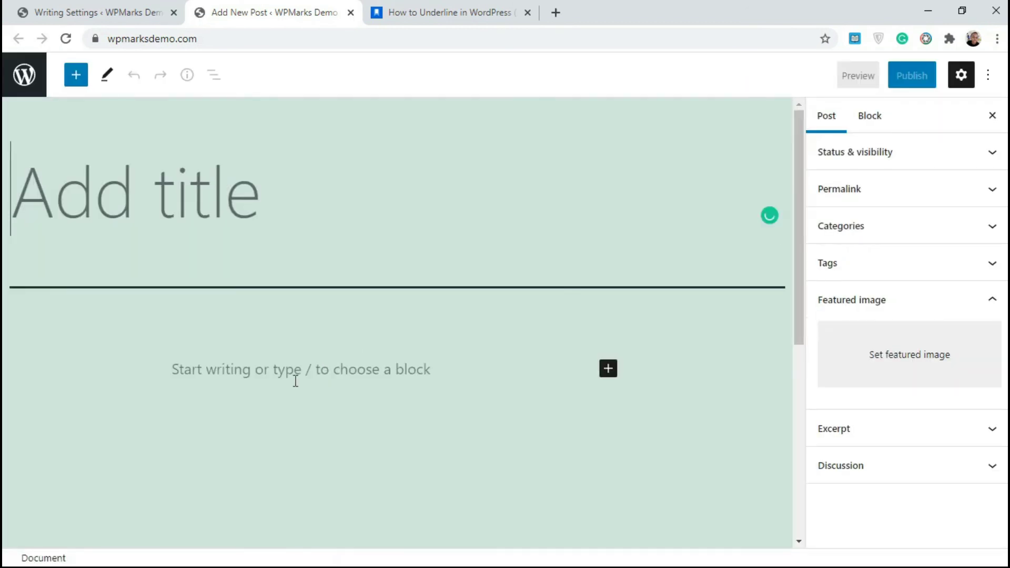
Step: Type 'j nklmklmlkm' in a paragraph and underline it via More rich text controls
click(295, 380)
text(j nklmklmlkmkmk)
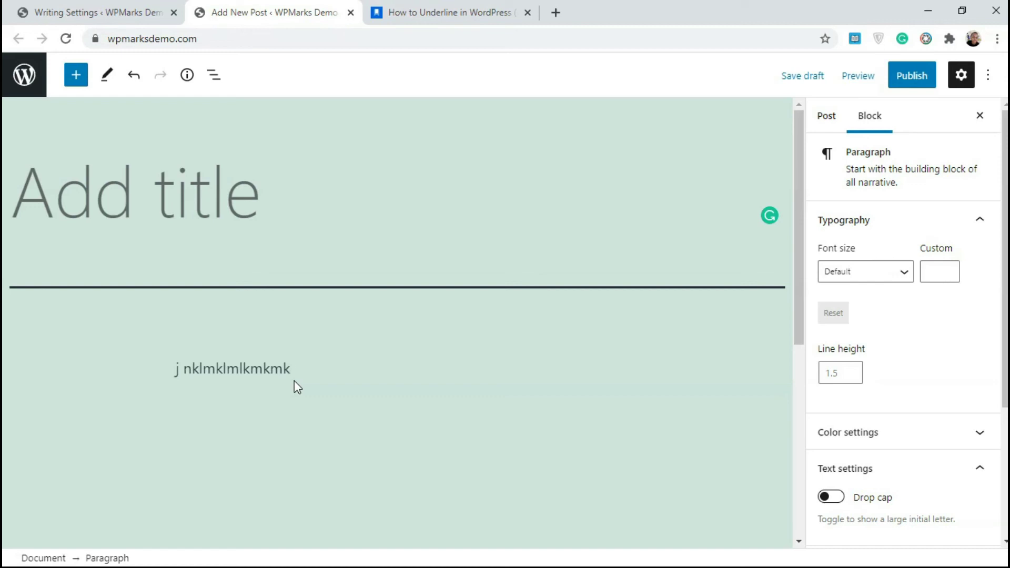
triple_click(250, 368)
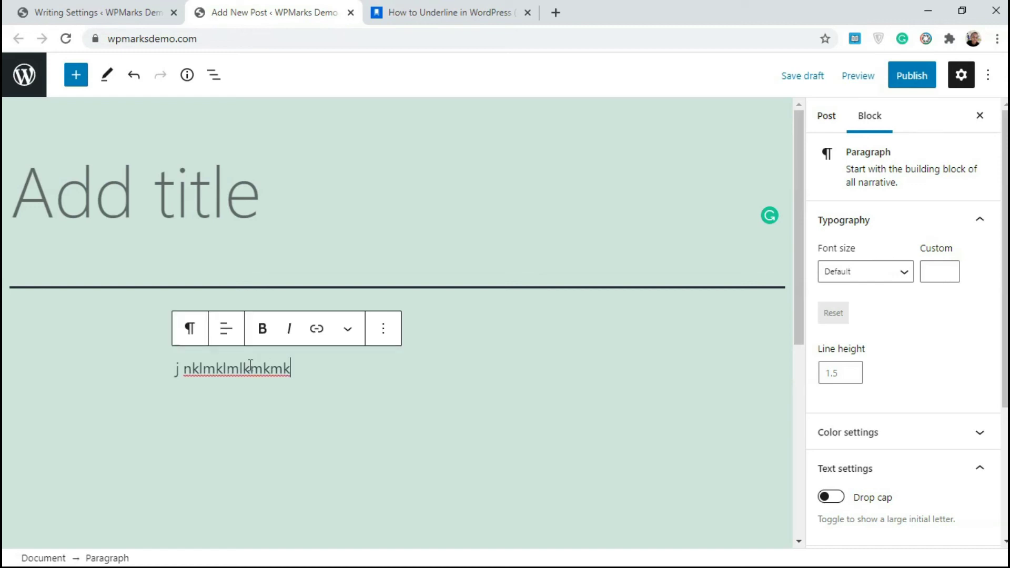
click(350, 331)
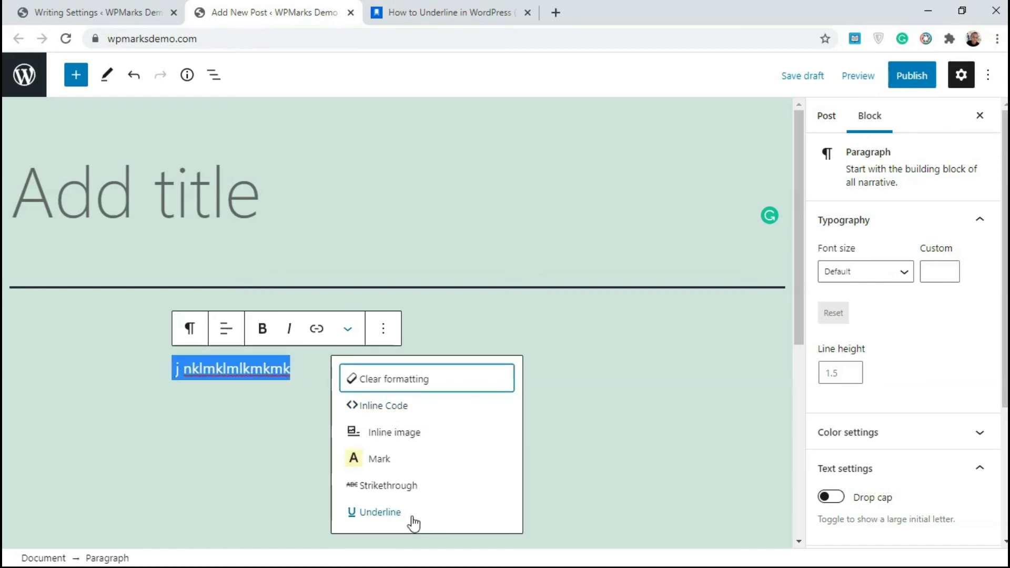
click(384, 515)
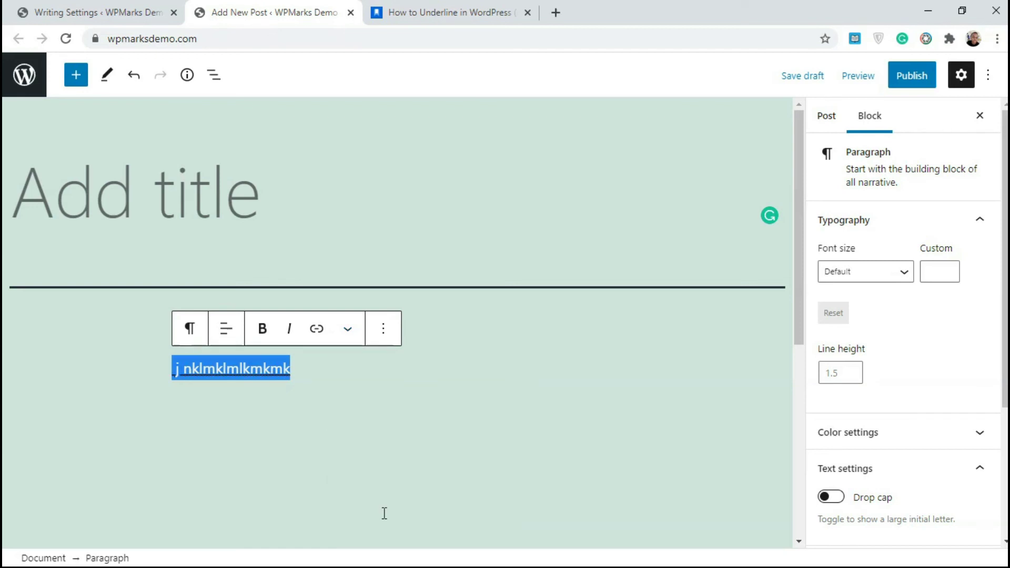
key(Right)
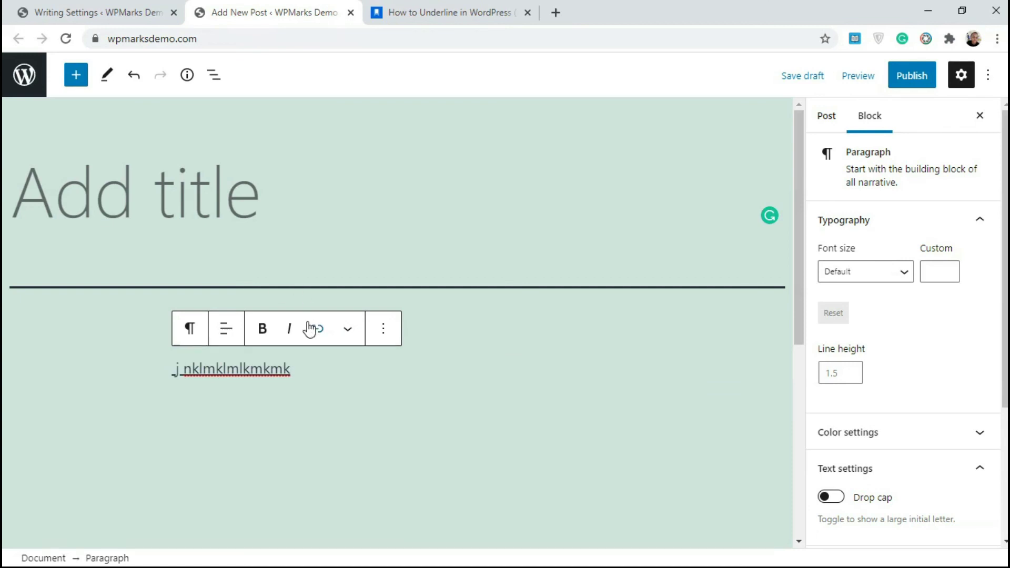
click(337, 387)
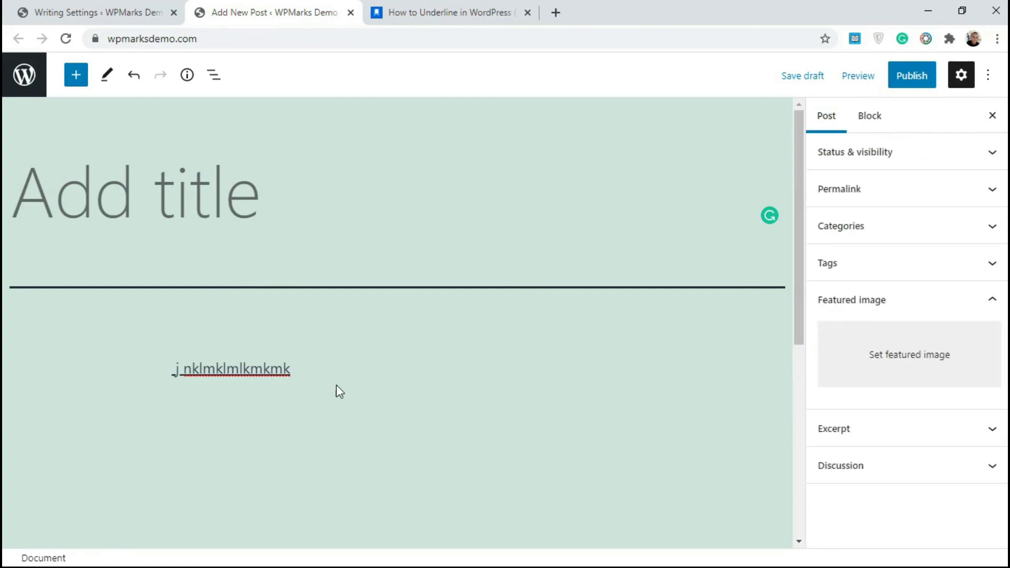